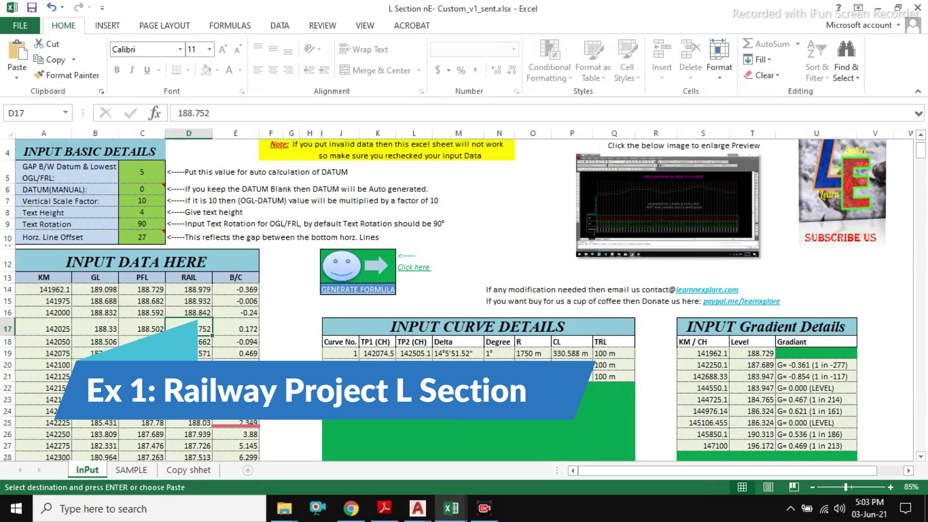
Step: Review the railway project's chainage and level data, the curve details and the gradient details on the input sheet
click(44, 301)
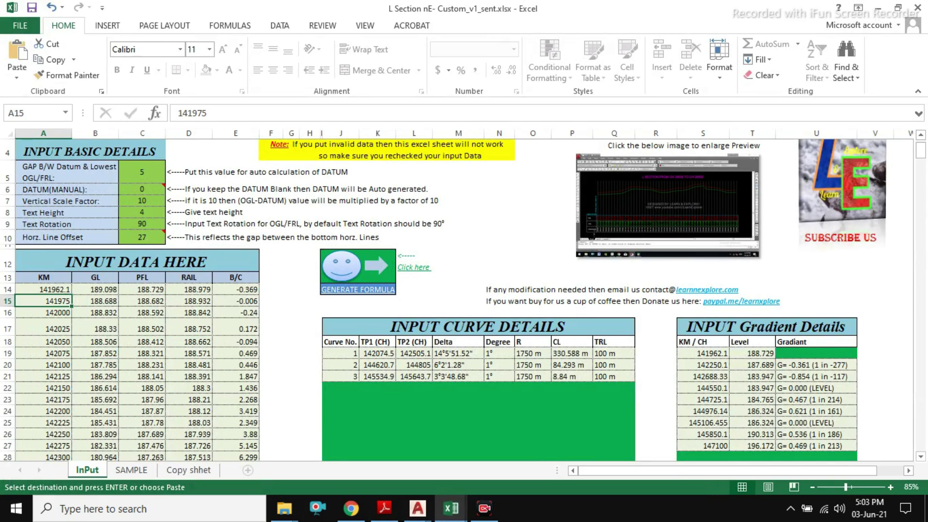
drag(44, 289, 236, 329)
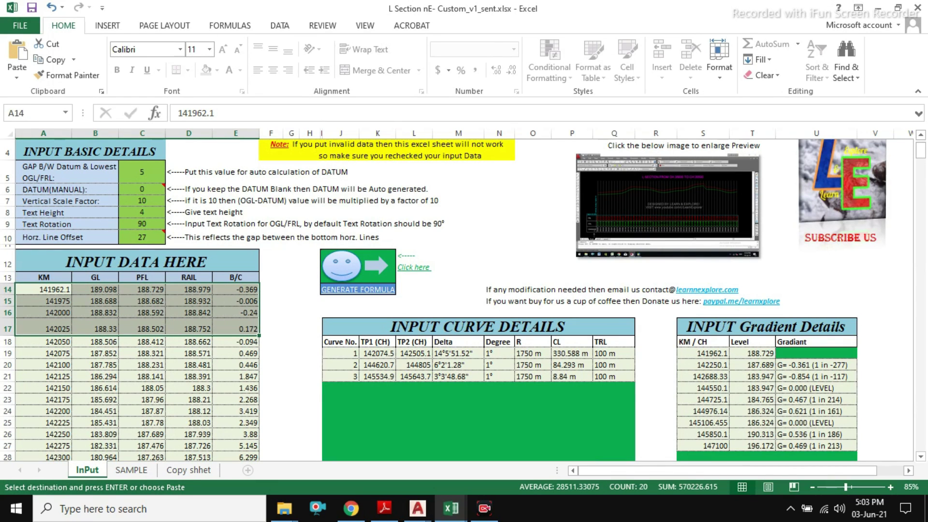
click(188, 365)
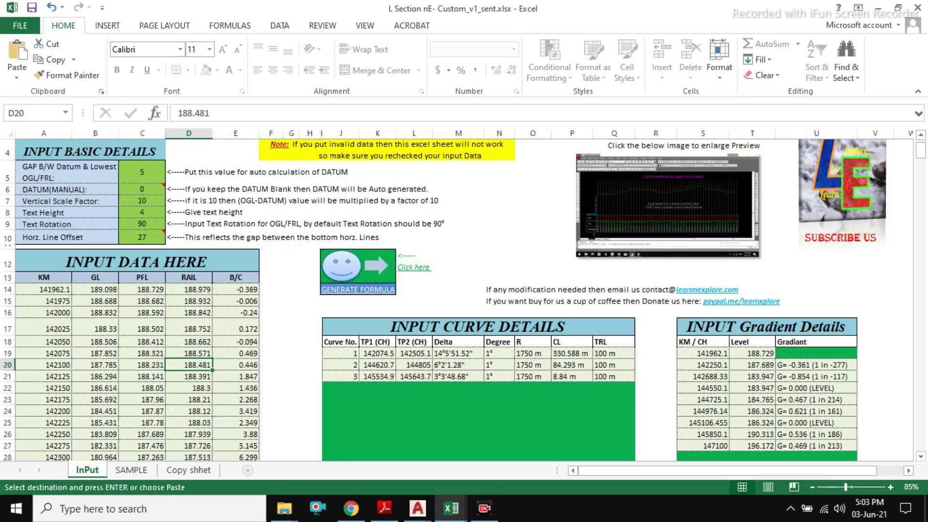
drag(341, 352, 624, 376)
click(499, 376)
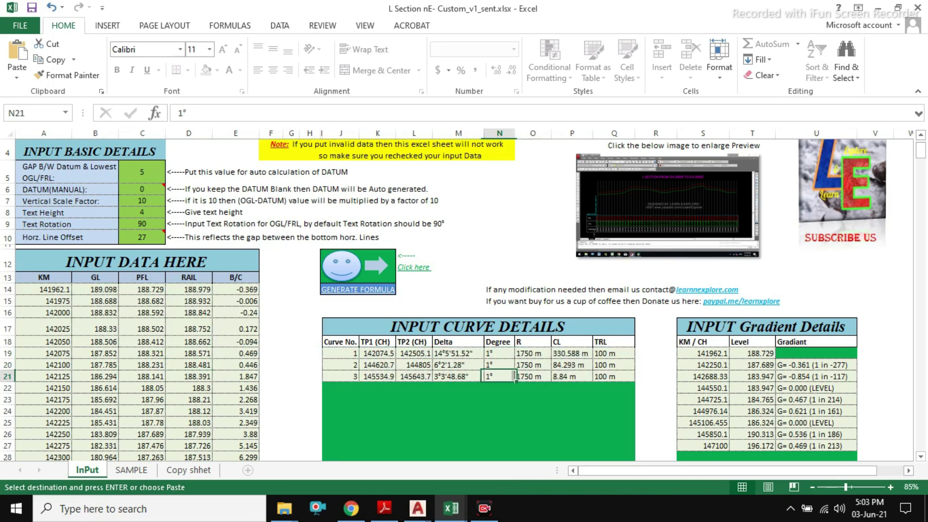
drag(703, 352, 753, 375)
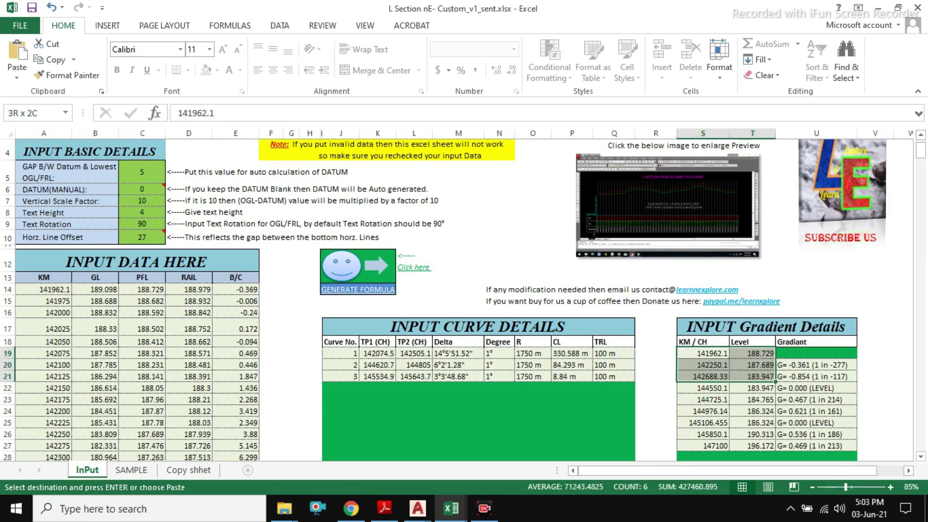
key(shift+Down)
key(shift+Down)
key(shift+Down)
key(shift+Down)
key(shift+Down)
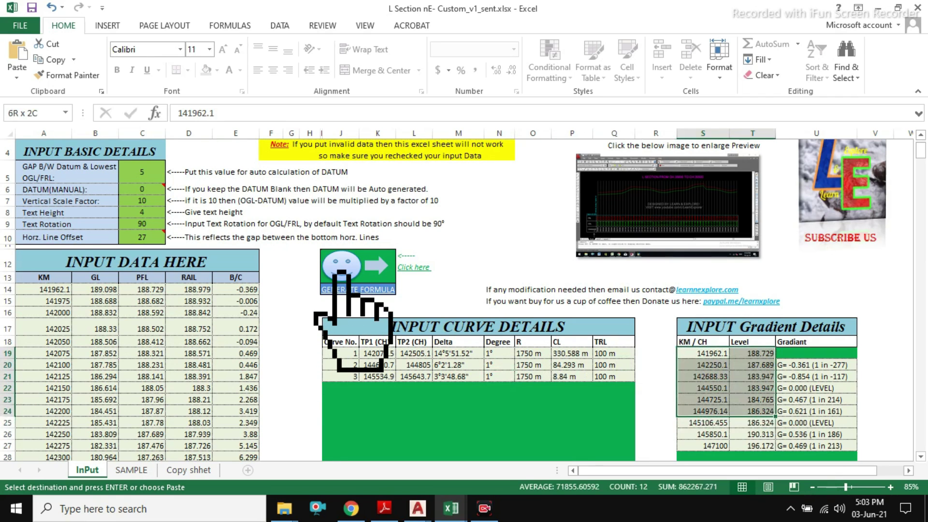
click(752, 388)
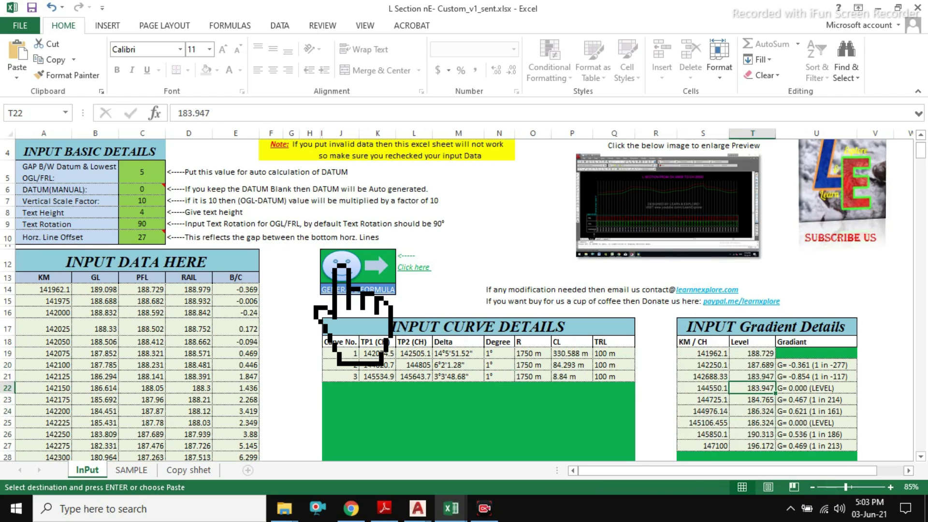
Step: Generate the railway L section formula and copy the green formula range on the copy sheet
click(342, 265)
right_click(310, 238)
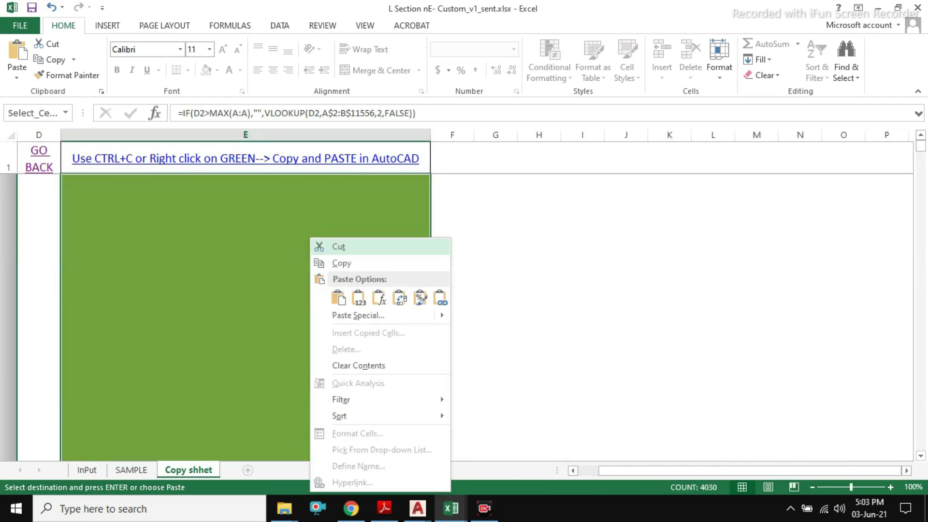
click(341, 263)
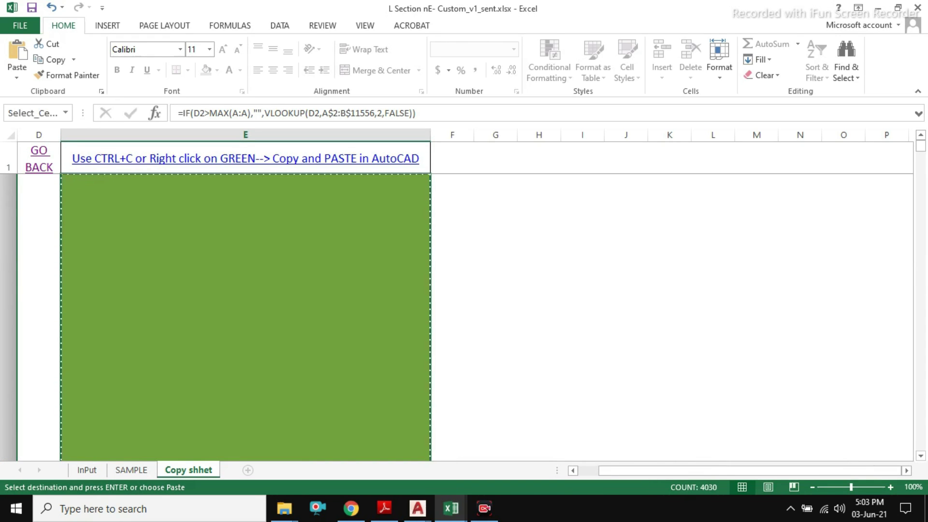
Step: Switch to Drawing4.dwg in AutoCAD and paste the copied formula into the command line to draw the railway L section
mouse_move(417, 508)
click(343, 452)
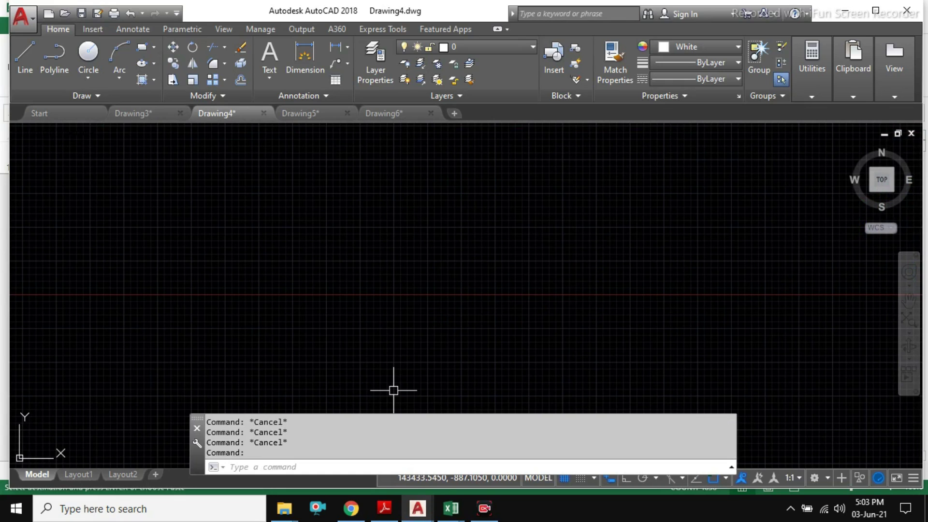
right_click(683, 414)
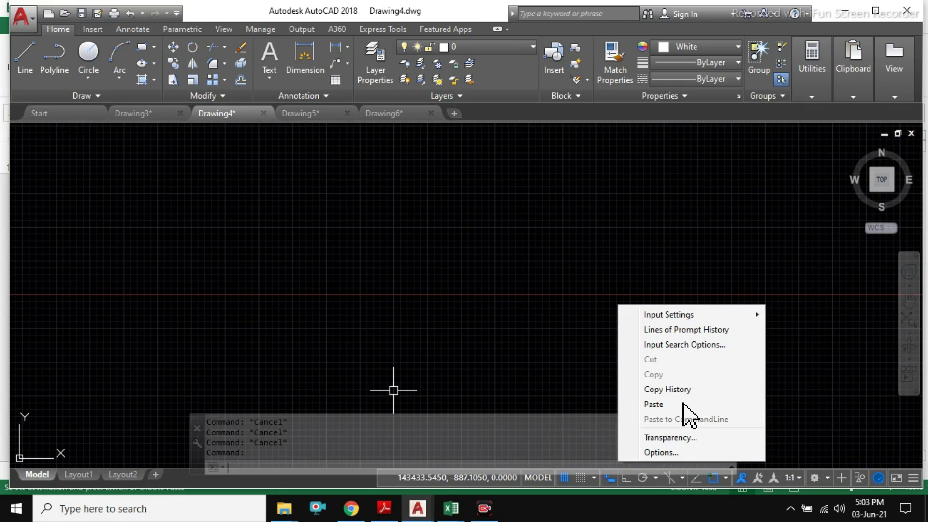
click(683, 404)
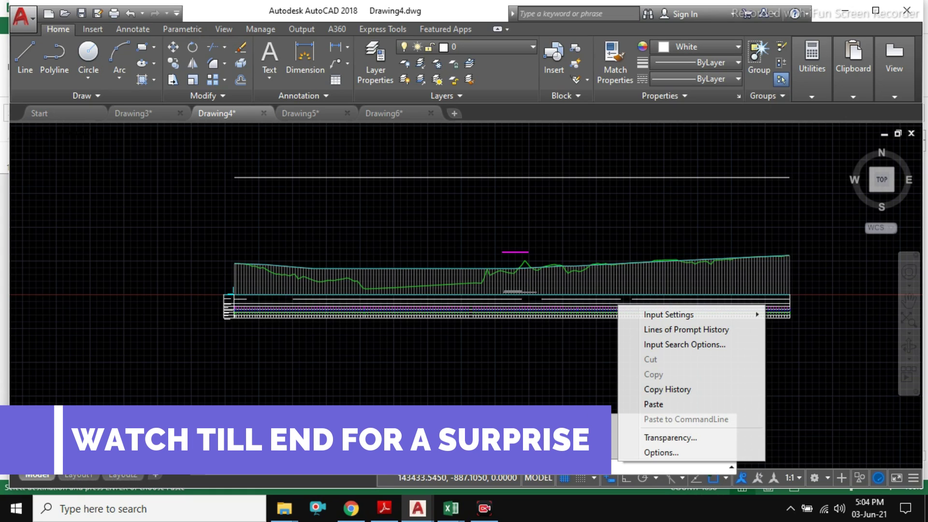
Step: Examine the railway L section's overall profile and the kilometers, ground level, formation level, bank/cutting and gradient rows of its data table
scroll(454, 269, up, 3)
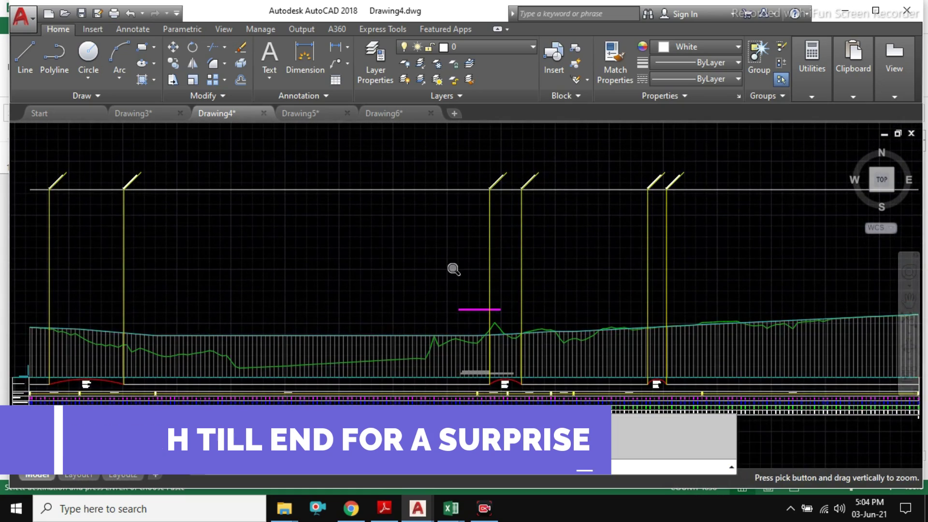
key(Escape)
middle_drag(406, 247, 510, 208)
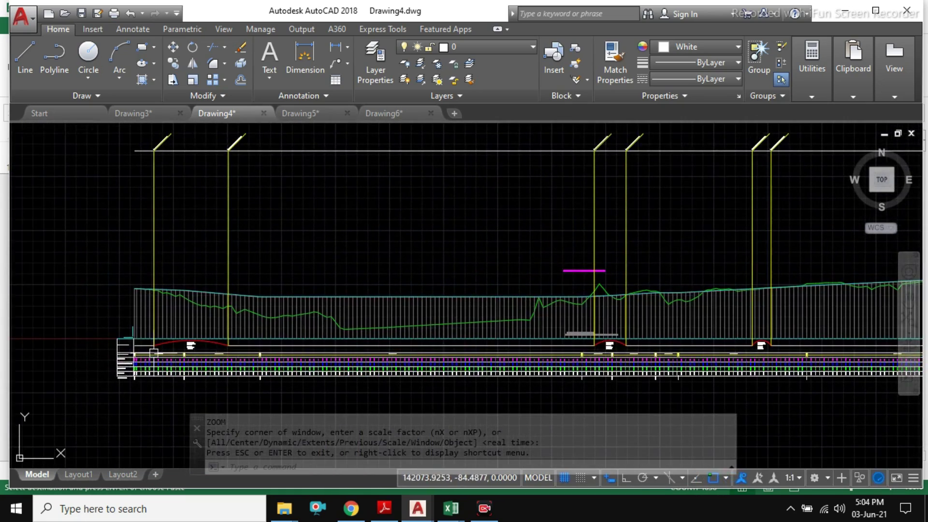
scroll(102, 360, up, 2)
scroll(143, 385, up, 2)
mouse_move(170, 347)
middle_down()
mouse_move(244, 223)
mouse_move(271, 213)
mouse_move(250, 201)
middle_up()
scroll(249, 248, up, 1)
scroll(248, 248, up, 2)
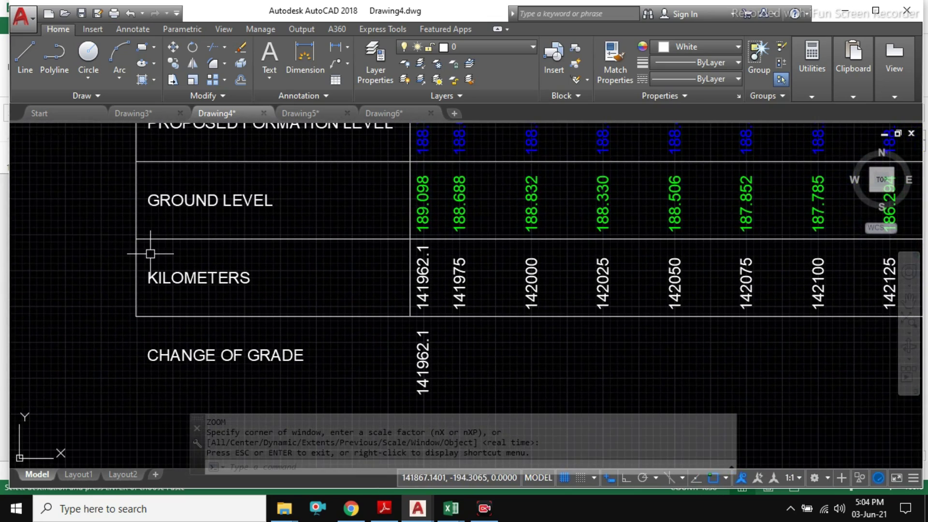
scroll(286, 265, down, 2)
middle_drag(376, 203, 362, 295)
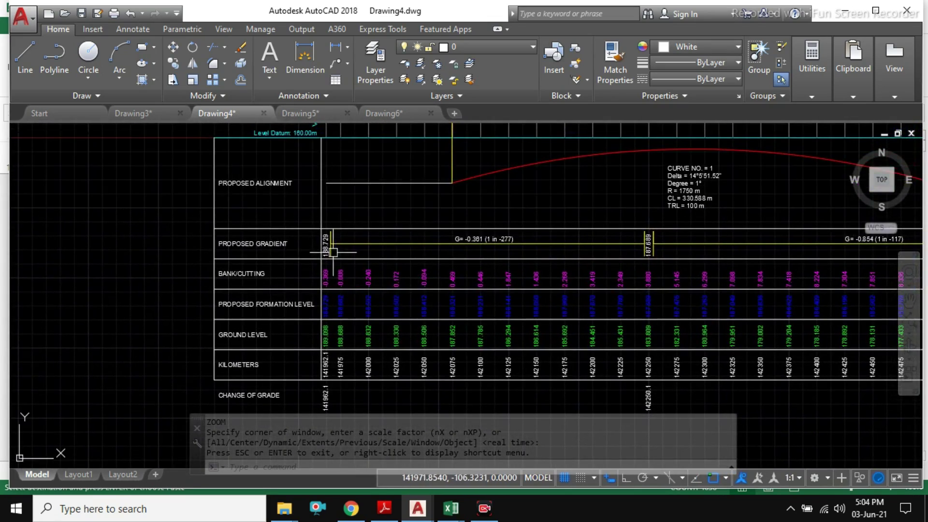
scroll(268, 264, up, 1)
scroll(338, 266, up, 2)
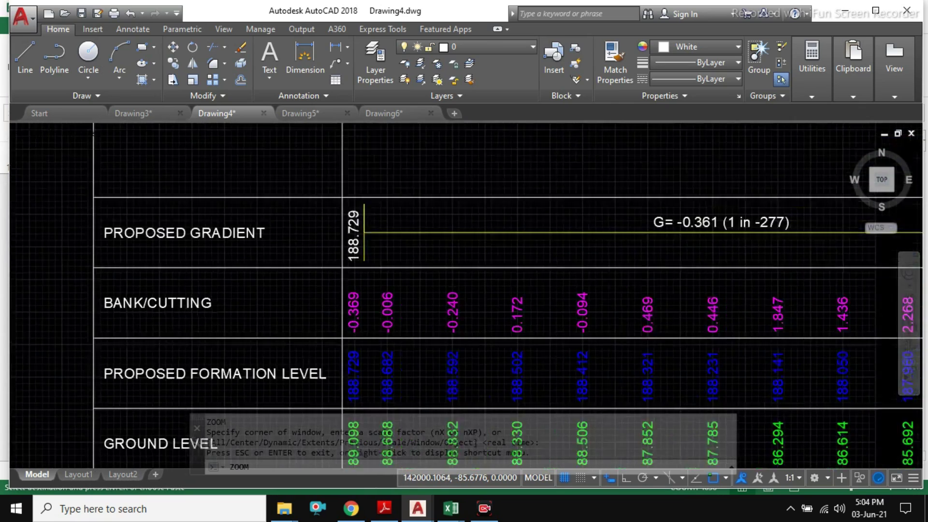
scroll(414, 219, down, 2)
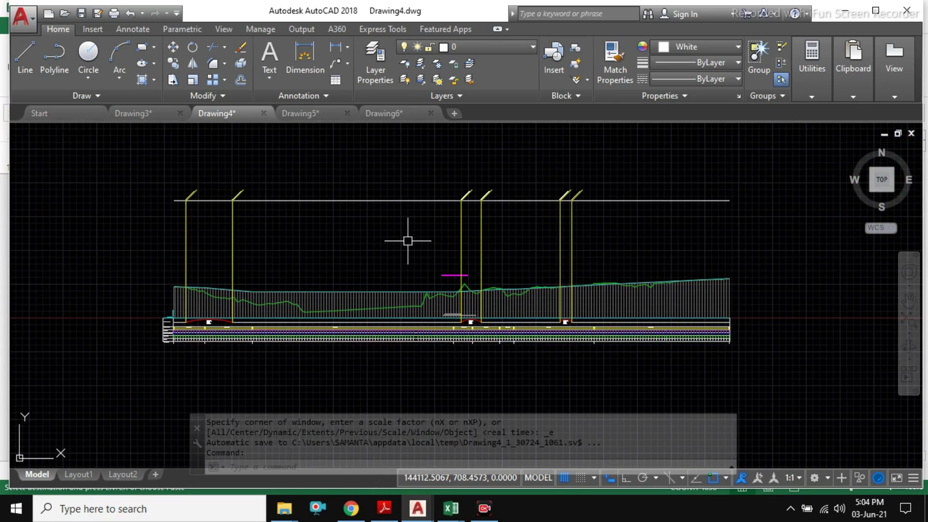
Step: Zoom in on a window and examine the curve details, gradient labels and change-of-grade chainages along the railway L section
text(z)
key(Return)
text(w)
key(Return)
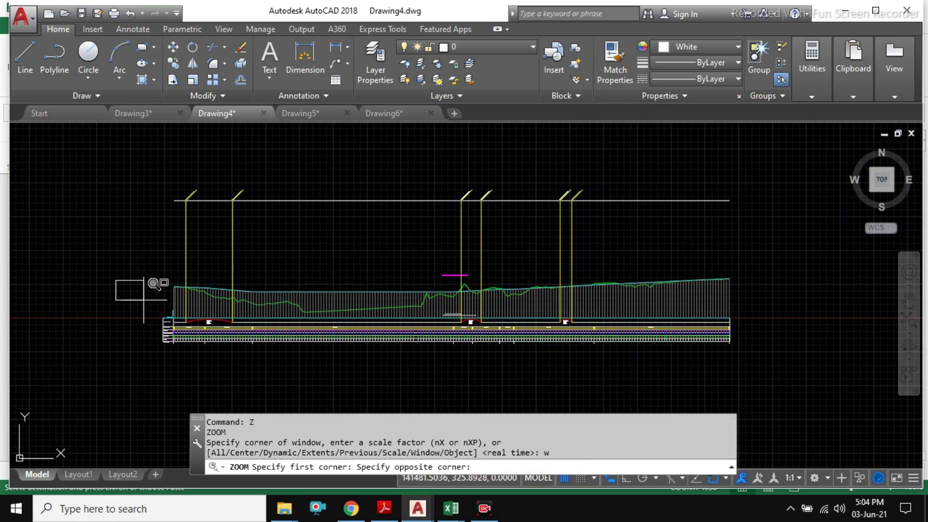
click(264, 354)
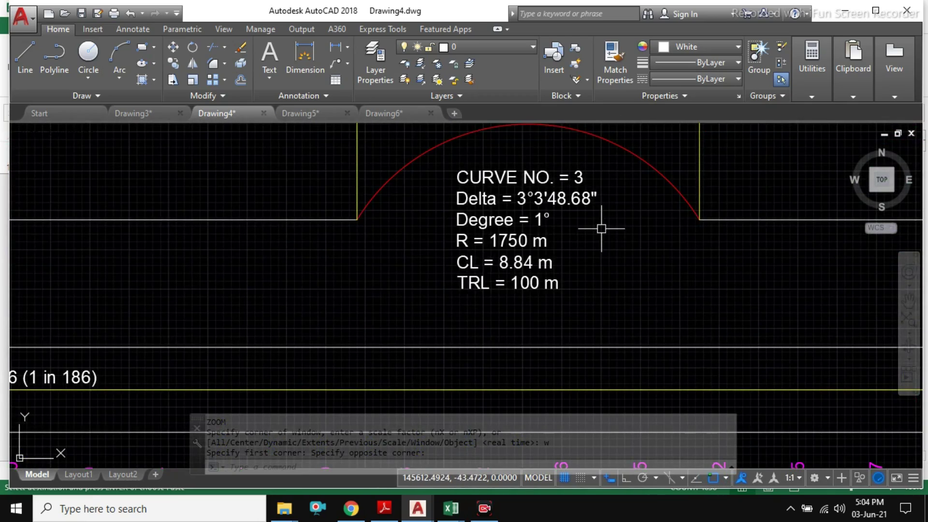
scroll(601, 228, down, 3)
scroll(452, 271, up, 5)
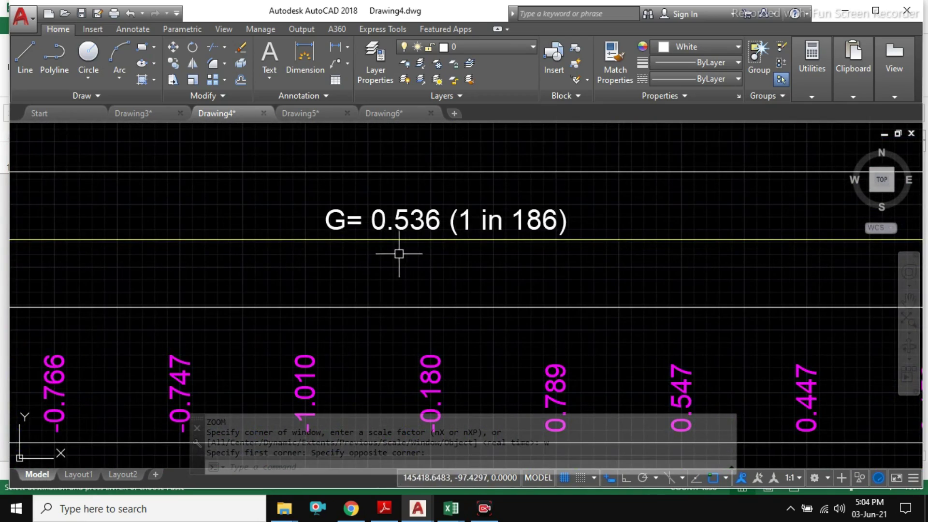
scroll(488, 231, down, 6)
scroll(245, 344, up, 5)
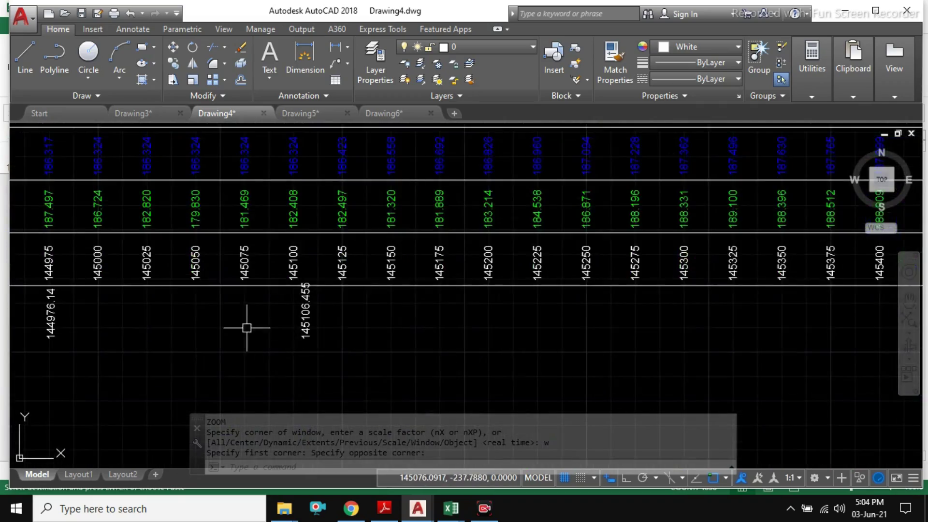
mouse_move(257, 329)
middle_down()
mouse_move(412, 319)
mouse_move(672, 358)
middle_up()
scroll(673, 359, down, 5)
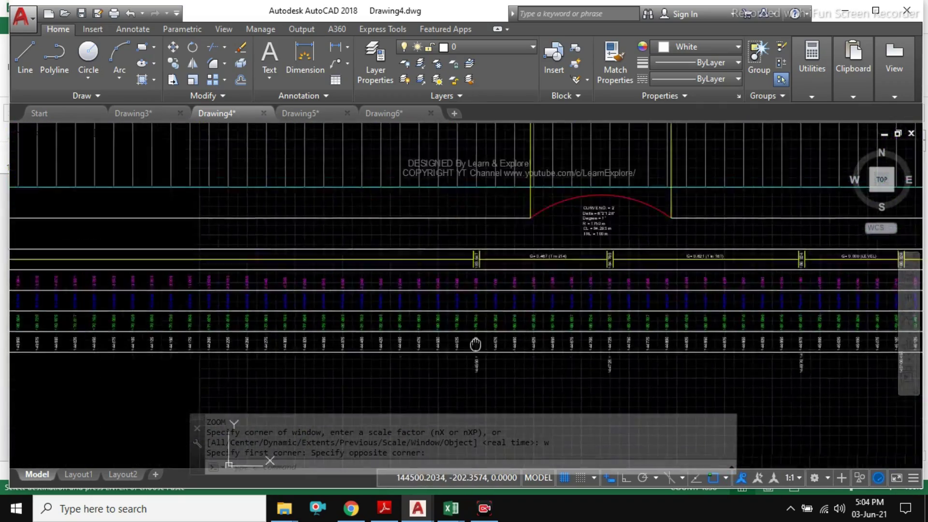
scroll(192, 353, down, 6)
middle_drag(193, 352, 352, 315)
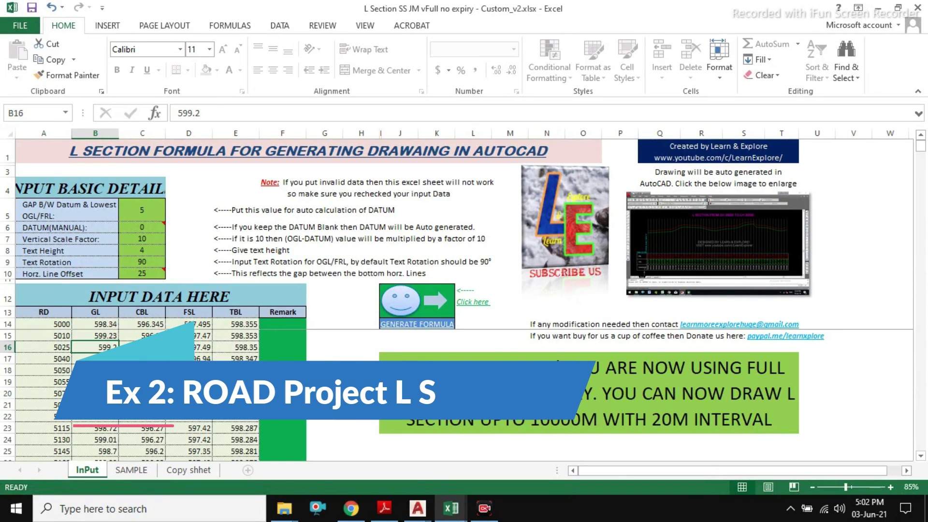
Step: Review the road project's RD, GL, CBL, FSL, TBL and remark data in the L Section SS JM workbook in Excel
click(44, 324)
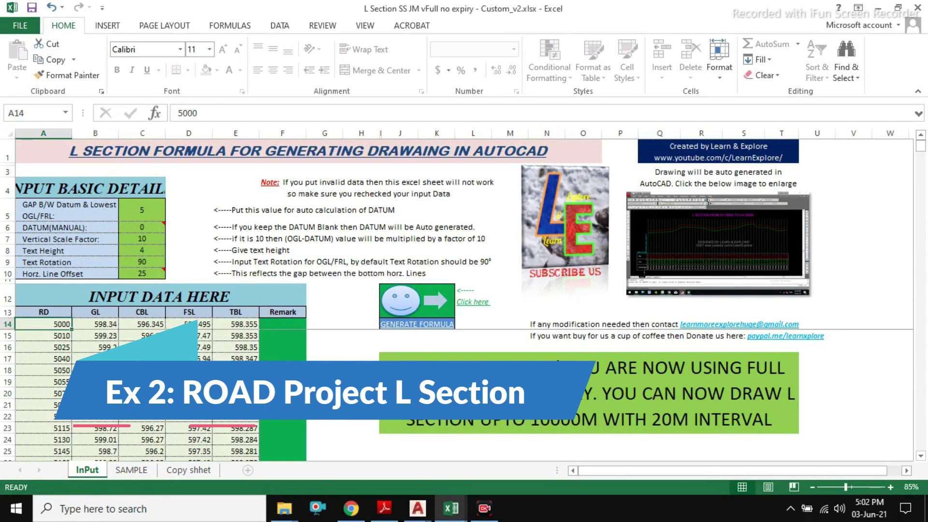
click(43, 312)
drag(43, 312, 189, 324)
click(235, 336)
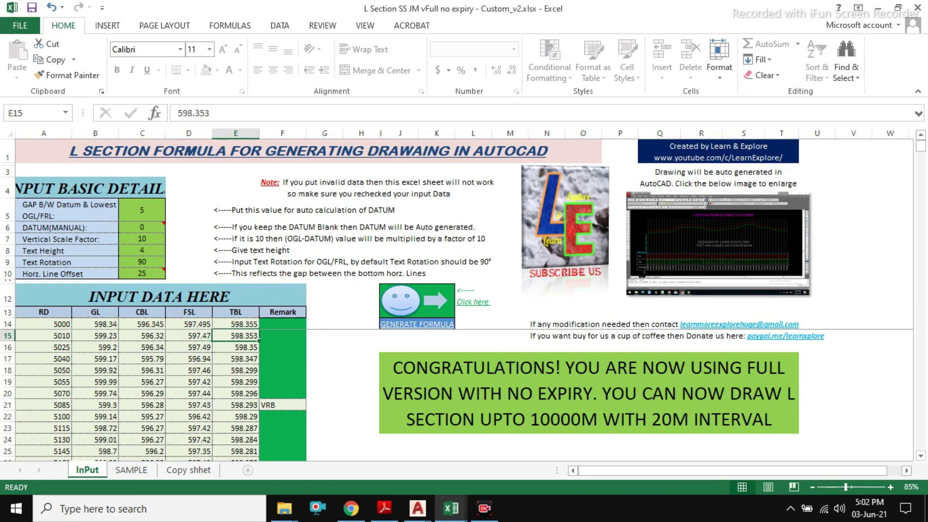
drag(44, 312, 290, 416)
click(194, 393)
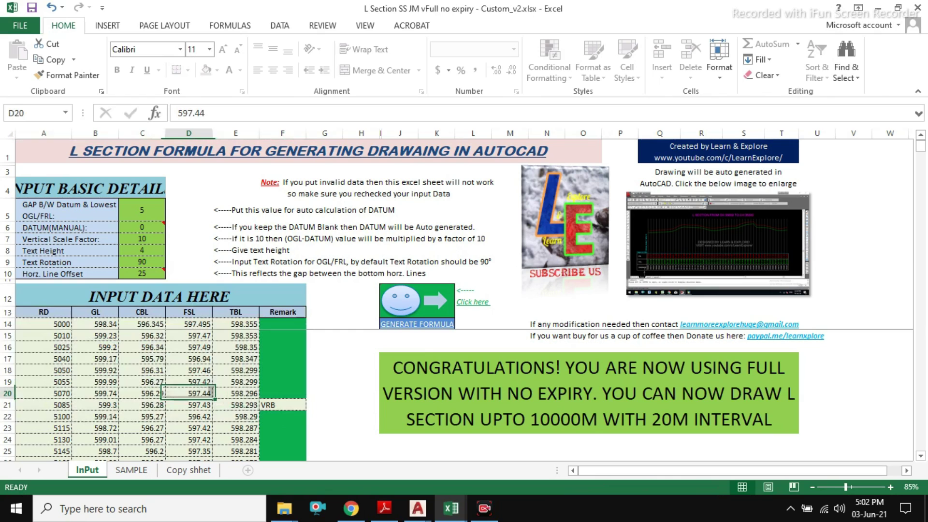
Step: Generate the road L section formula and copy the green formula range on the copy sheet
click(401, 306)
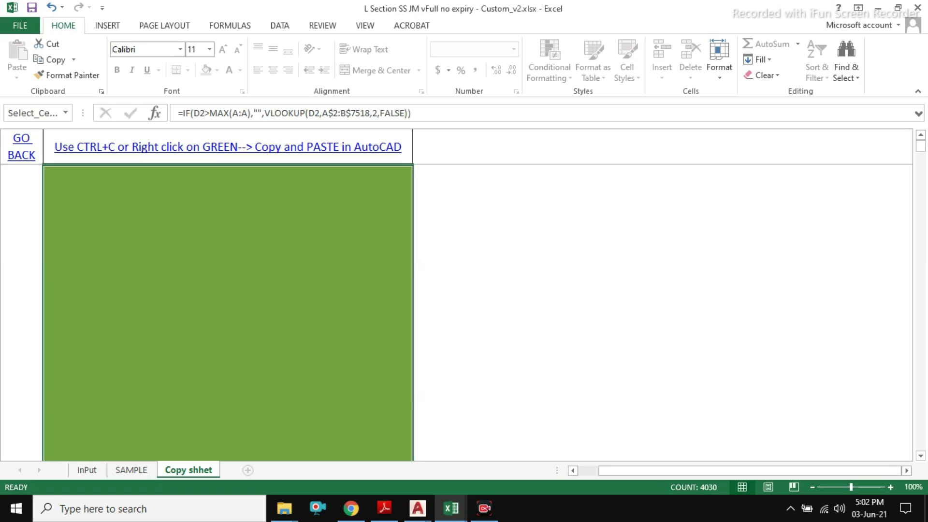
right_click(269, 228)
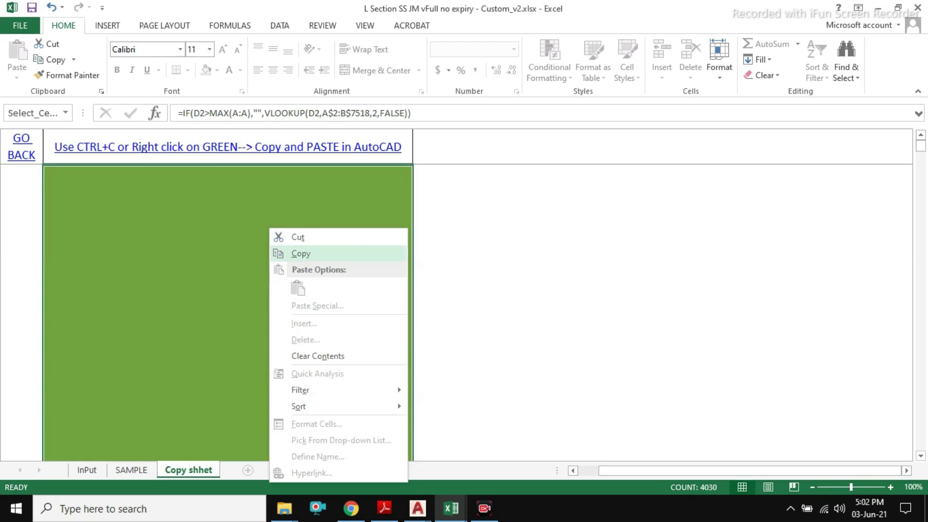
click(300, 253)
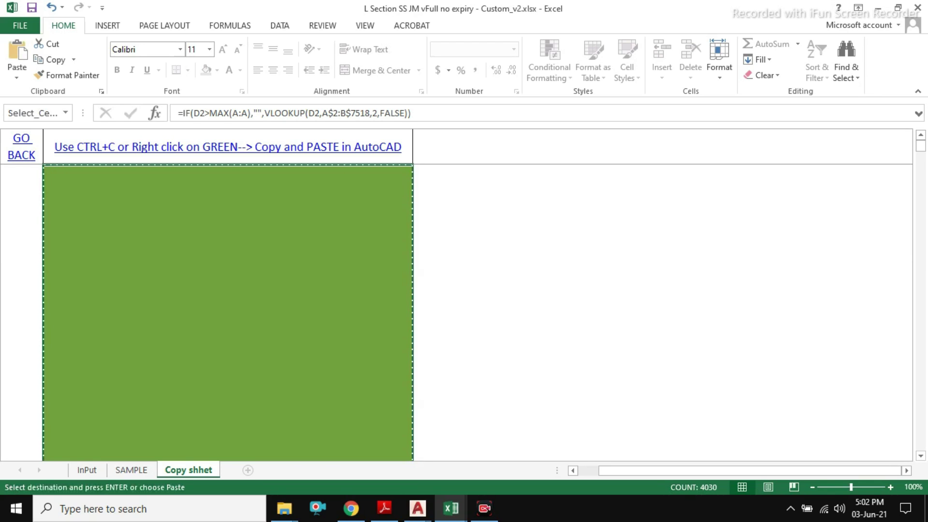
Step: Switch to Drawing3.dwg in AutoCAD and paste the copied formula into the command line to draw the road L section
mouse_move(417, 508)
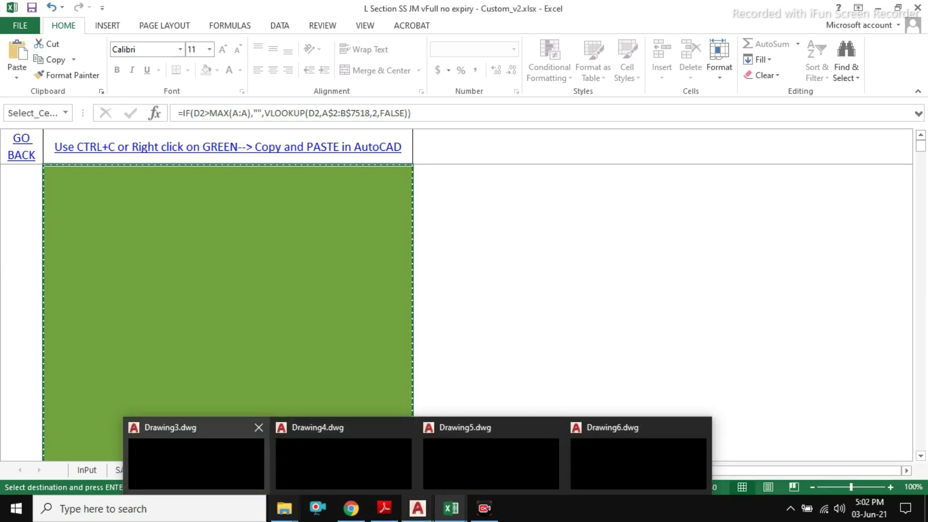
click(196, 454)
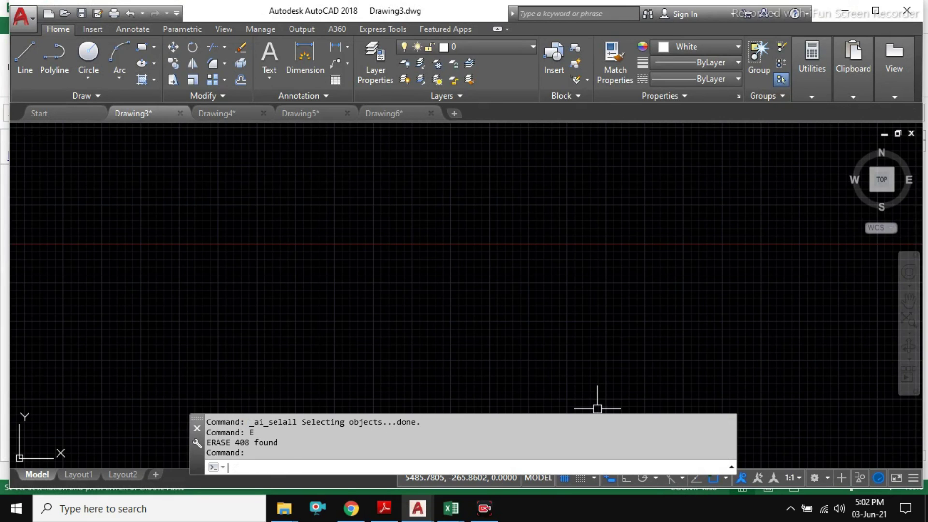
right_click(603, 460)
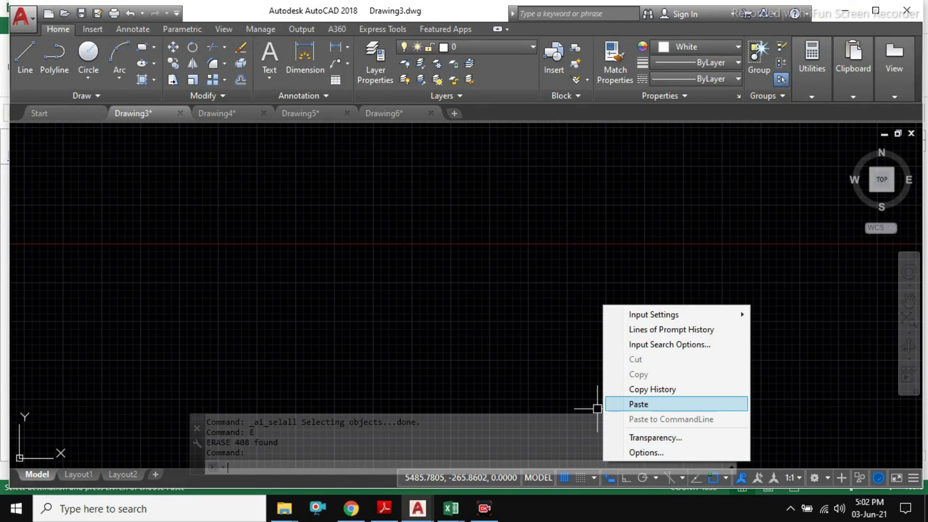
click(638, 404)
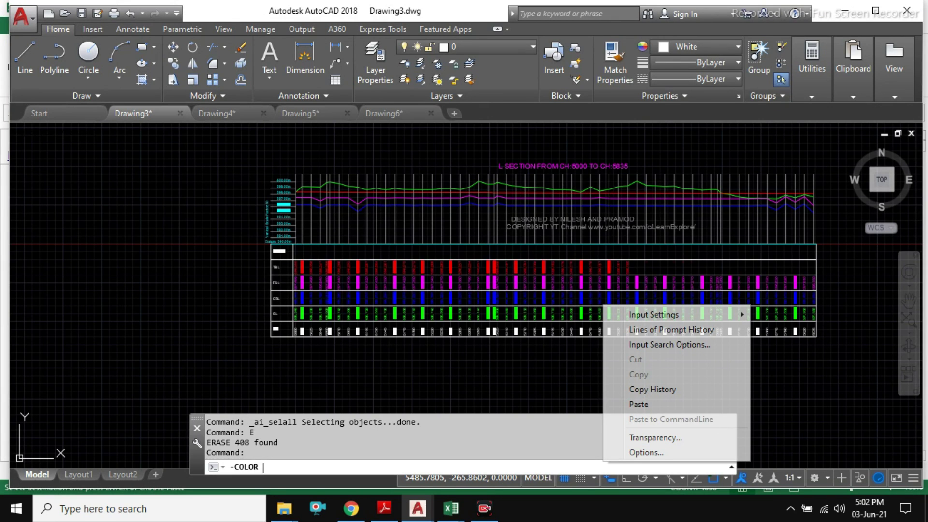
Step: Zoom to the drawing extents and examine the RD, GL, CBL, FSL, TBL and remark rows of the road L section table
key(Escape)
text(z)
key(Return)
scroll(652, 400, up, 3)
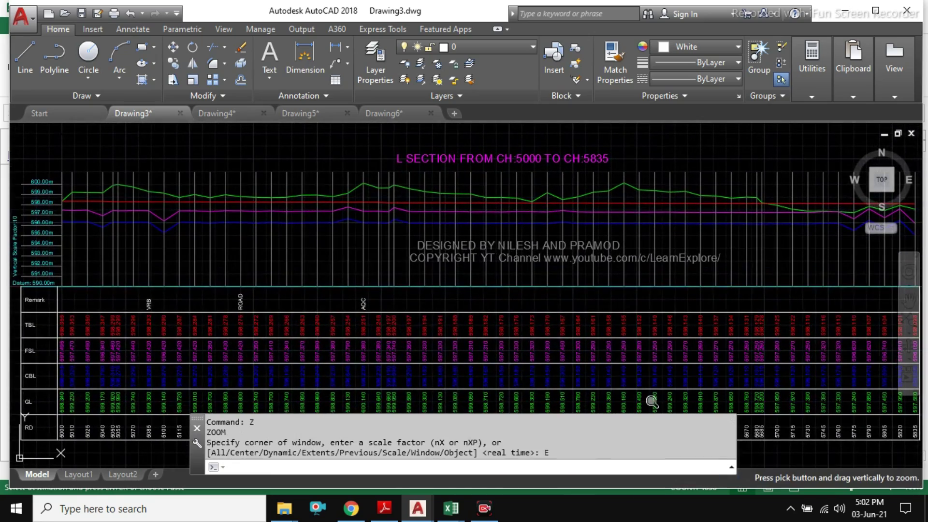
key(Return)
scroll(632, 315, down, 2)
key(Escape)
scroll(404, 357, up, 4)
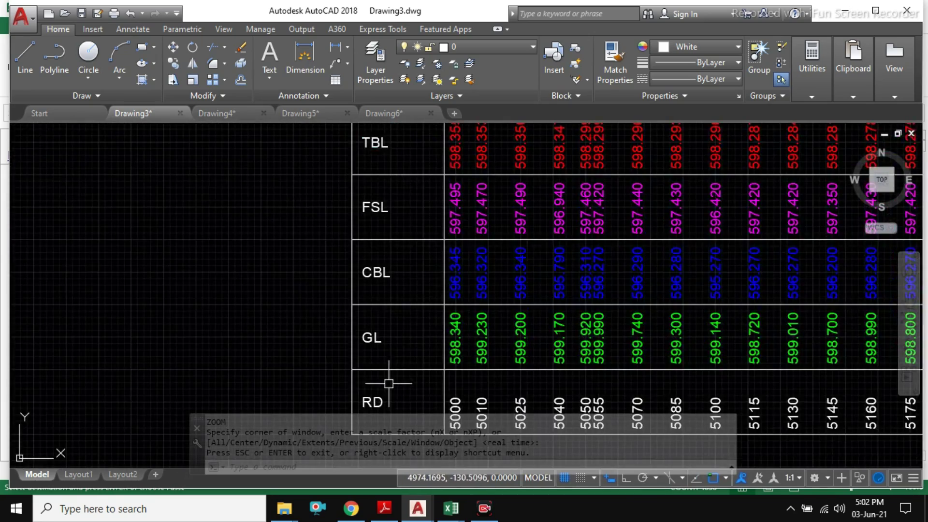
middle_drag(389, 383, 447, 268)
middle_drag(535, 222, 503, 236)
scroll(503, 278, down, 1)
scroll(542, 212, up, 1)
middle_drag(544, 212, 561, 327)
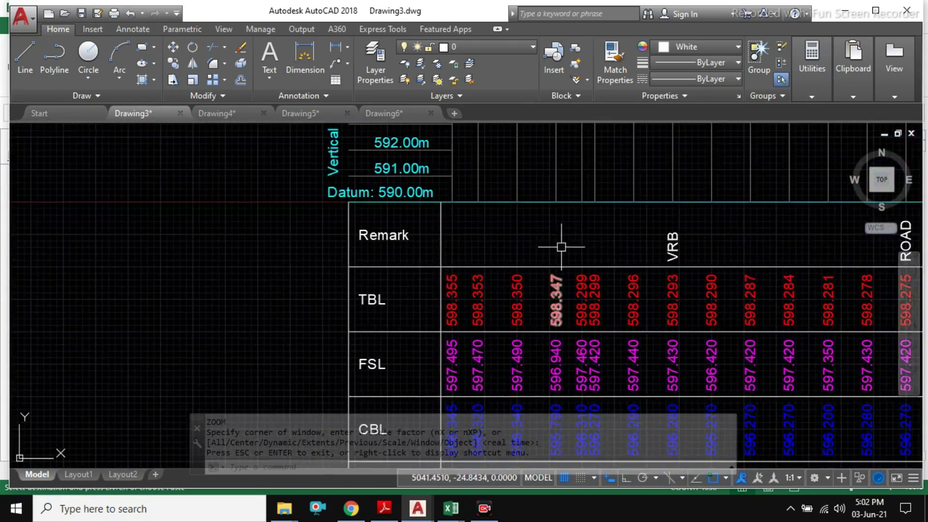
mouse_move(561, 247)
middle_down()
mouse_move(569, 275)
mouse_move(585, 263)
middle_up()
Step: Examine the level scale above the datum and the coloured profile lines of the road L section
scroll(589, 293, down, 2)
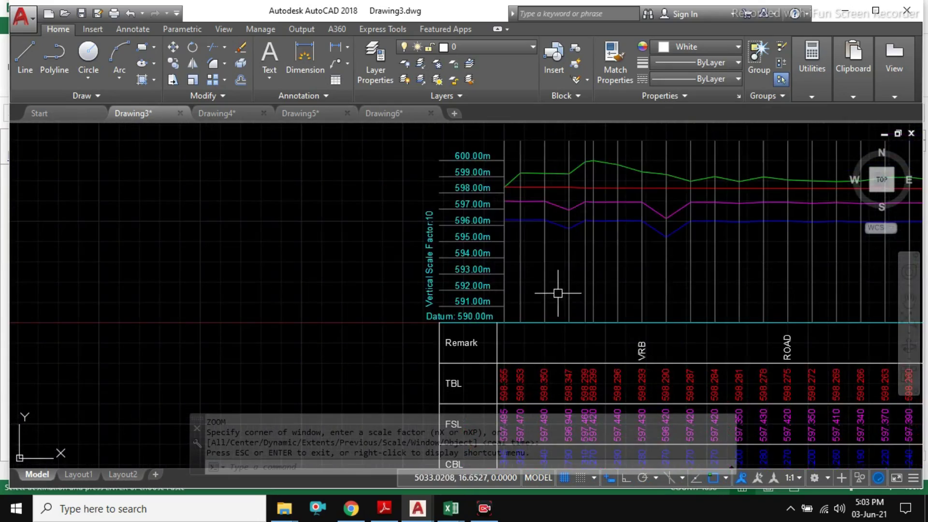
scroll(592, 209, down, 1)
mouse_move(593, 209)
middle_down()
mouse_move(522, 230)
mouse_move(486, 201)
mouse_move(479, 158)
middle_up()
scroll(476, 152, down, 2)
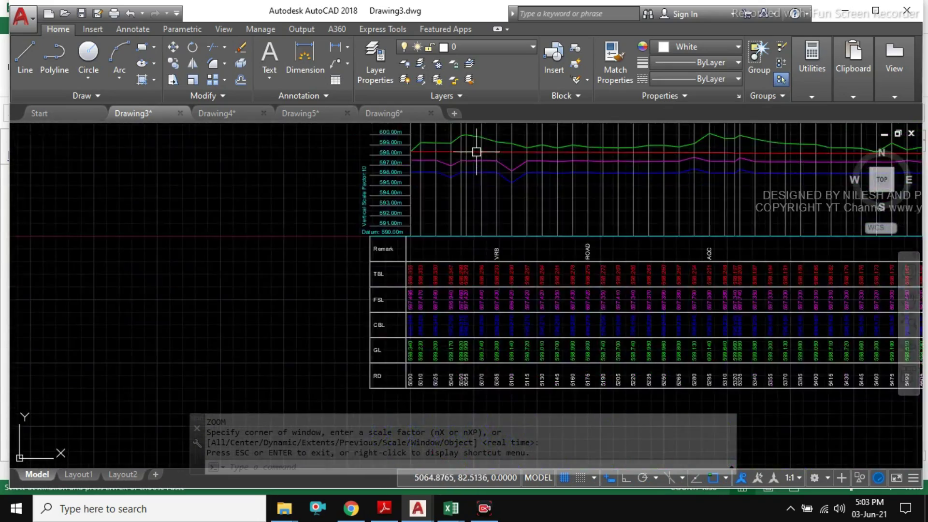
scroll(514, 256, up, 2)
middle_drag(514, 255, 560, 182)
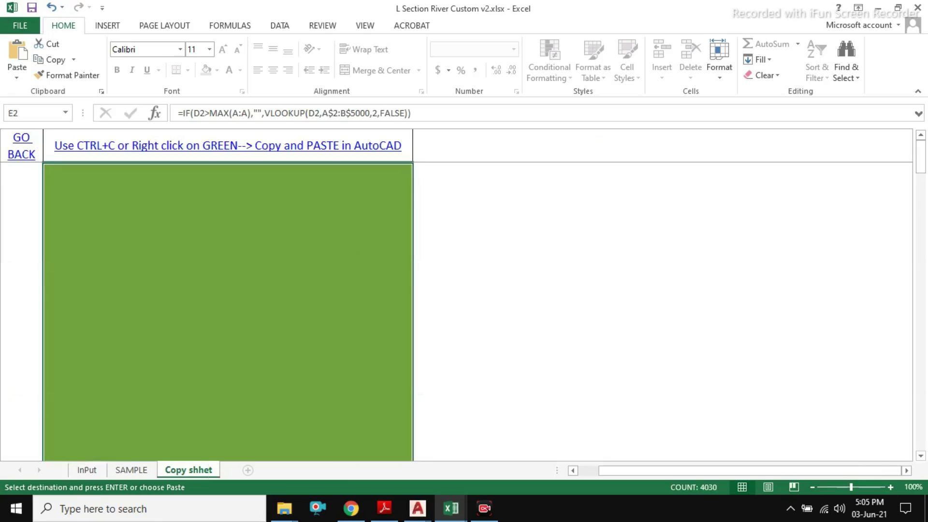
Step: Copy the river workbook's green formula range in Excel and paste it into the command line of Drawing5.dwg in AutoCAD to draw the river cross-section
right_click(209, 227)
click(241, 252)
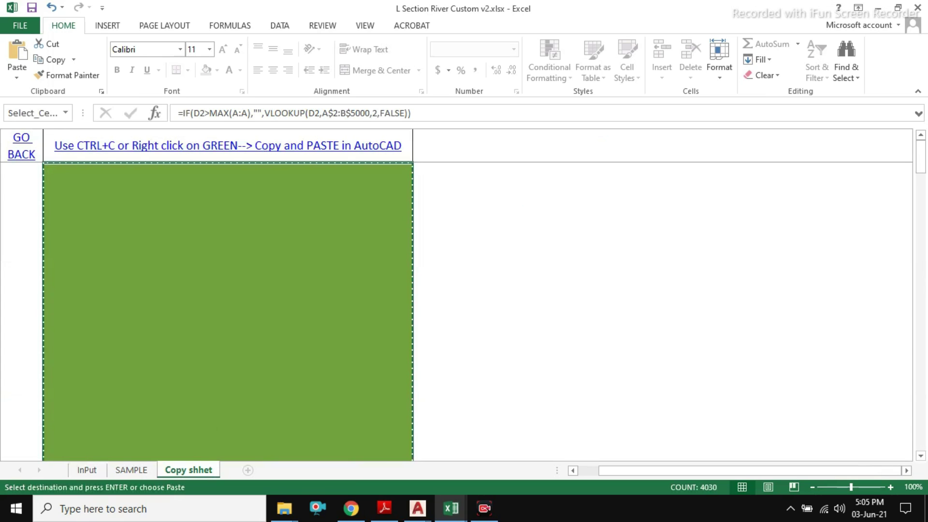
mouse_move(417, 508)
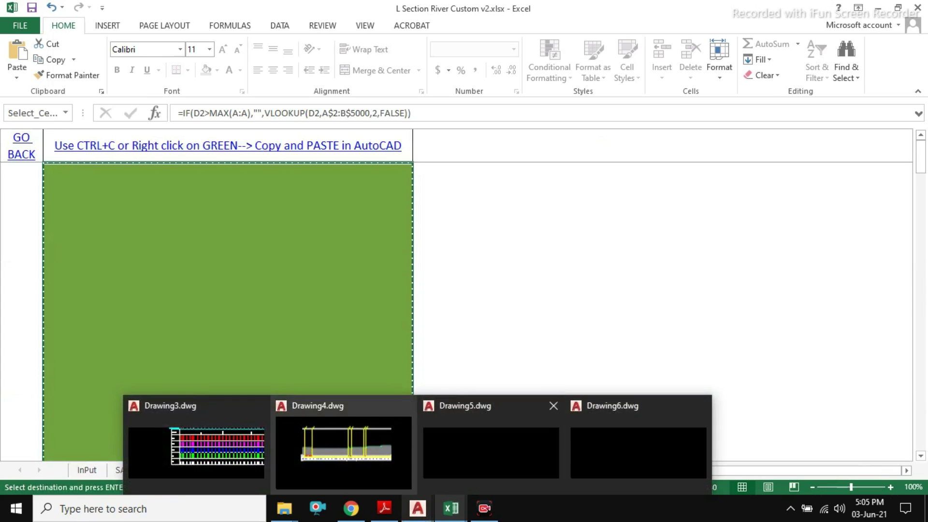
click(488, 451)
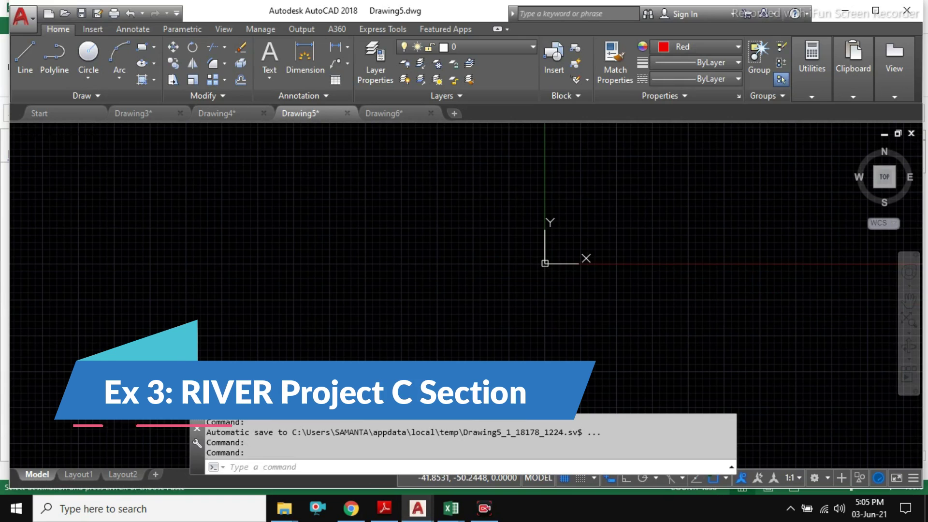
right_click(425, 426)
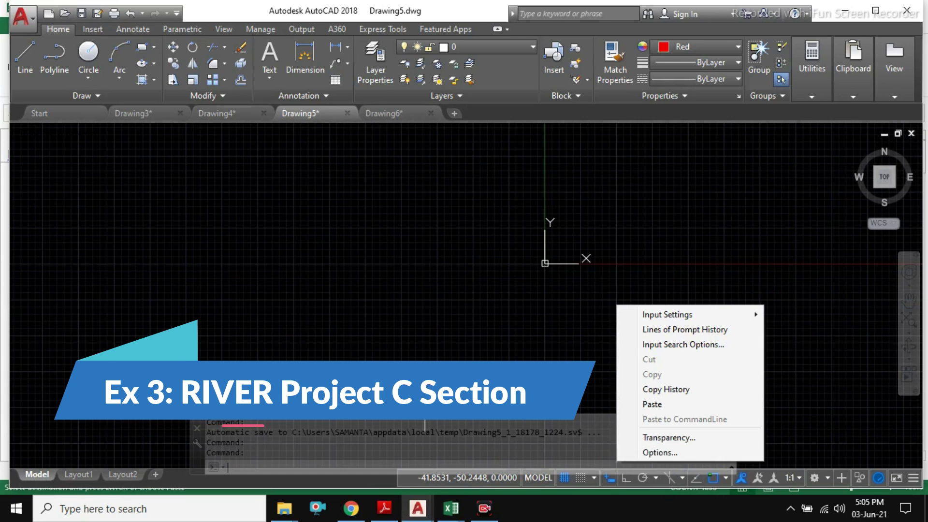
click(652, 404)
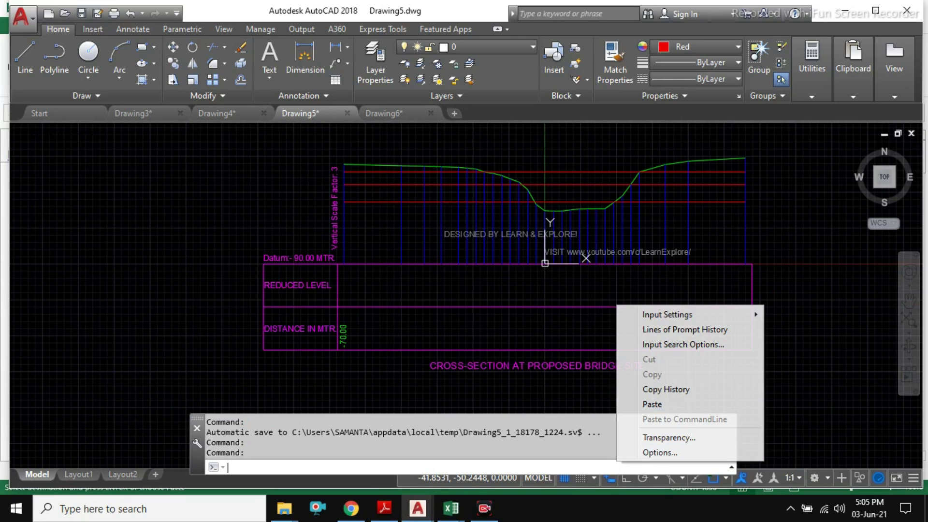
scroll(581, 210, up, 2)
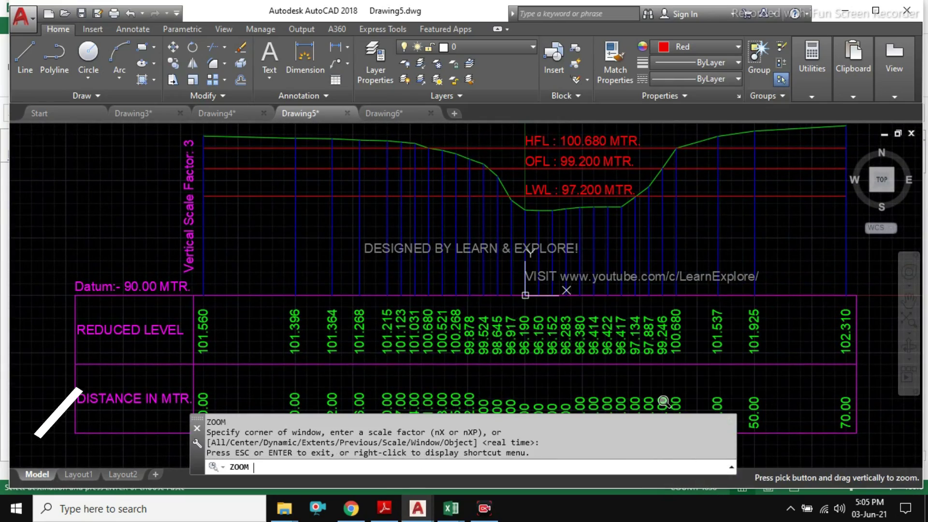
key(Escape)
Step: Examine the river cross-section's reduced level and distance rows, its title and the plotted bed profile
scroll(533, 203, down, 2)
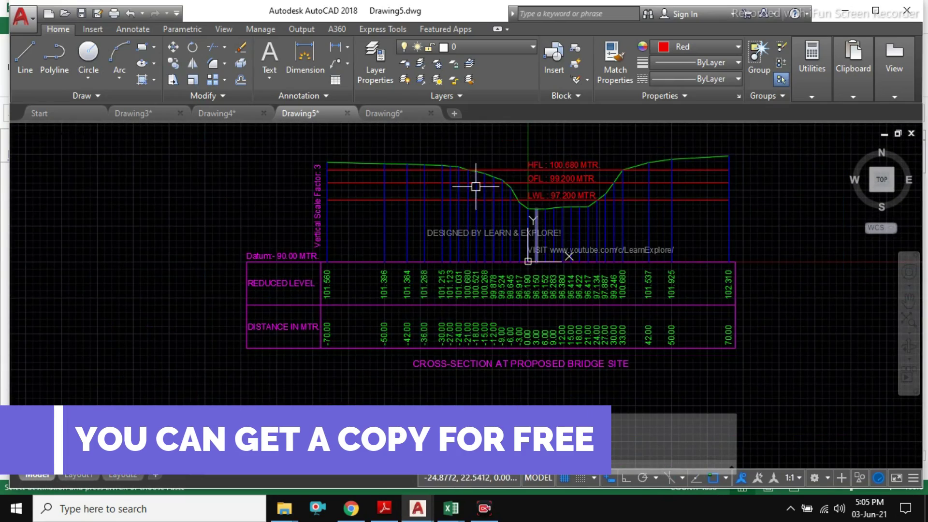
scroll(507, 173, up, 2)
mouse_move(392, 215)
middle_down()
mouse_move(481, 186)
mouse_move(580, 110)
middle_up()
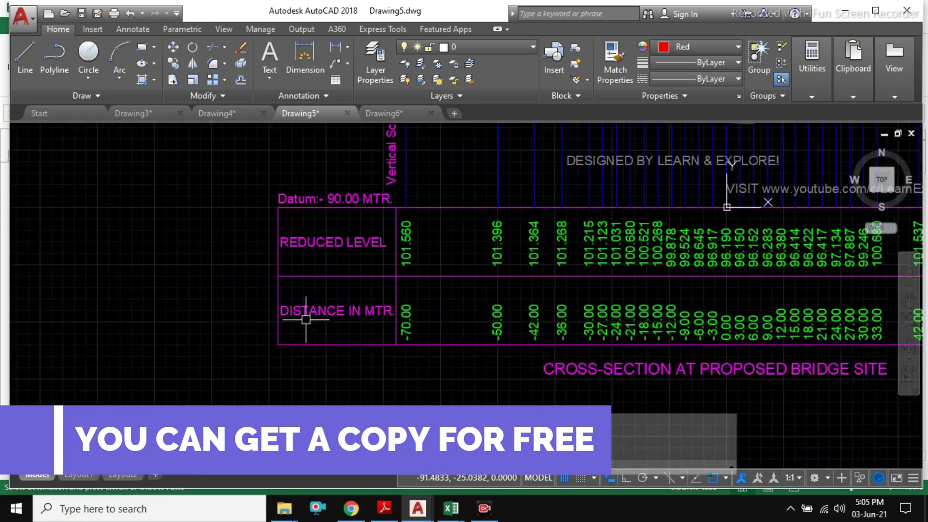
middle_drag(609, 304, 449, 306)
mouse_move(677, 247)
middle_down()
mouse_move(638, 279)
mouse_move(596, 219)
middle_up()
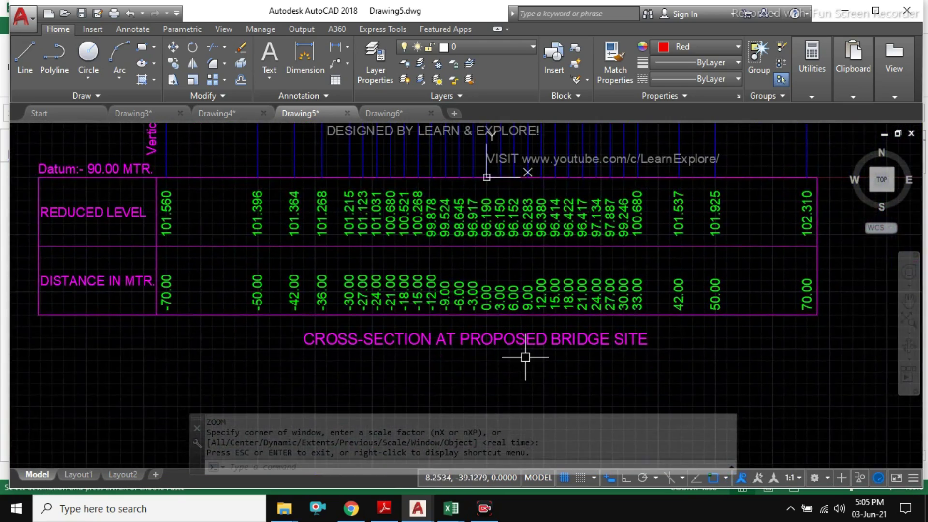
scroll(525, 356, up, 2)
middle_drag(763, 187, 764, 188)
scroll(739, 307, down, 4)
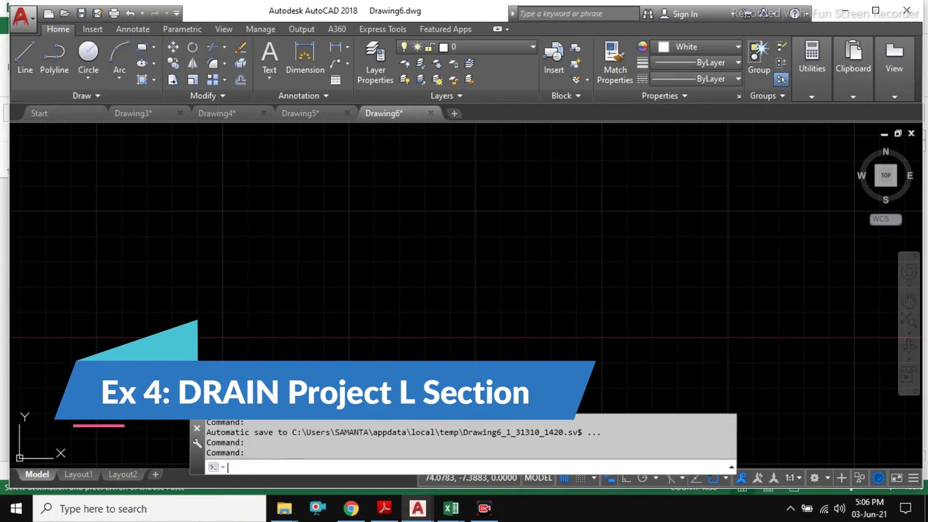
Step: Paste the copied formula into the command line of Drawing6.dwg to draw the drain L section
right_click(578, 461)
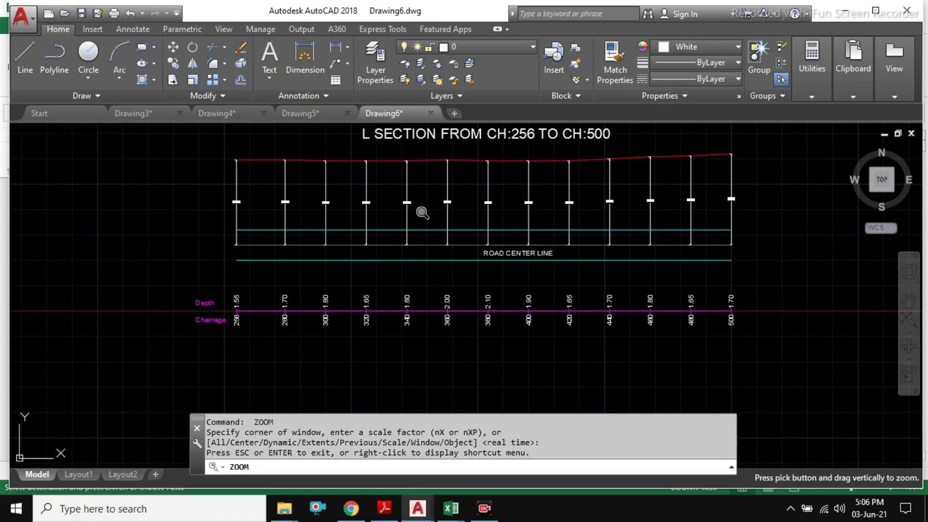
key(Escape)
Step: Examine the drain L section's vertical dimensions and the depth and chainage values along its base line
scroll(307, 177, up, 5)
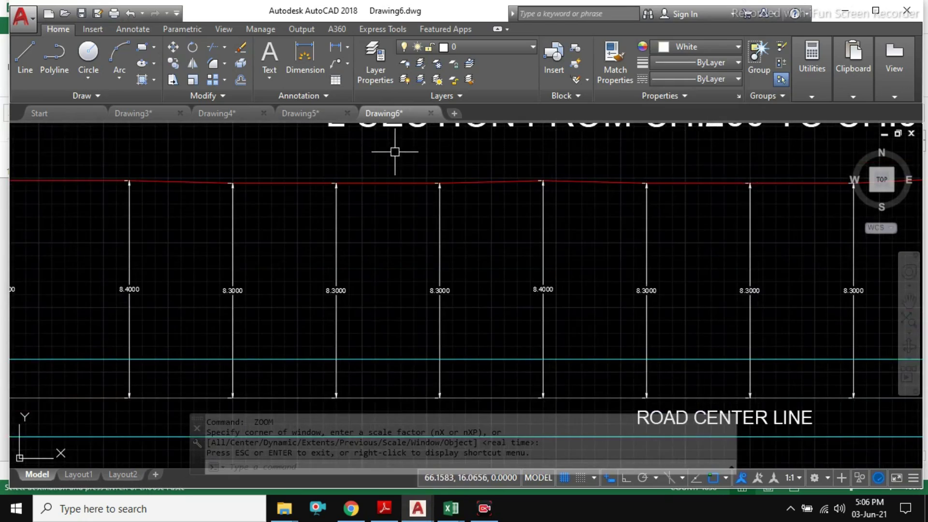
mouse_move(310, 183)
middle_down()
mouse_move(340, 278)
mouse_move(310, 240)
mouse_move(381, 204)
middle_up()
scroll(311, 240, down, 2)
scroll(234, 326, up, 5)
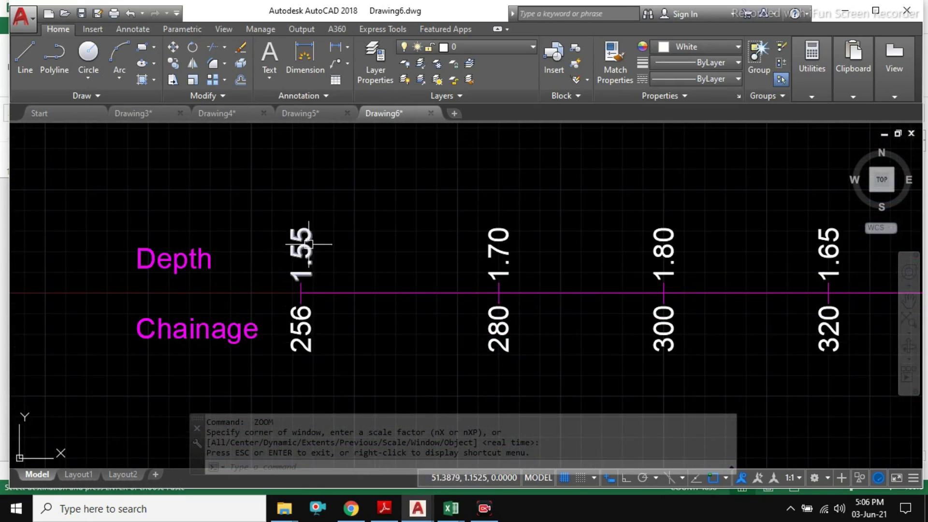
middle_drag(494, 282, 194, 282)
middle_drag(597, 277, 272, 297)
scroll(271, 297, down, 2)
scroll(312, 295, down, 2)
scroll(526, 174, up, 4)
scroll(551, 235, down, 6)
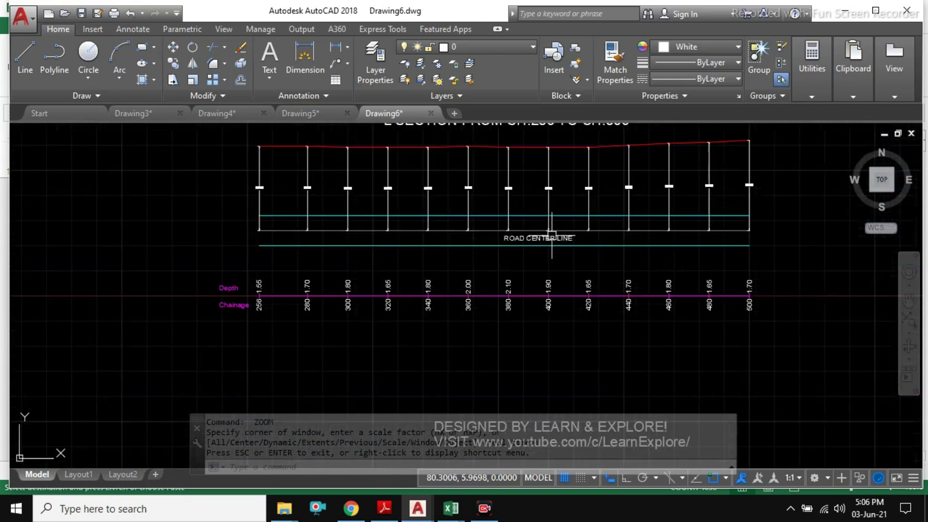
Step: Inspect where the drain's vertical dimensions start and end between the road centre line and the red drain line
scroll(290, 193, up, 7)
scroll(216, 370, up, 4)
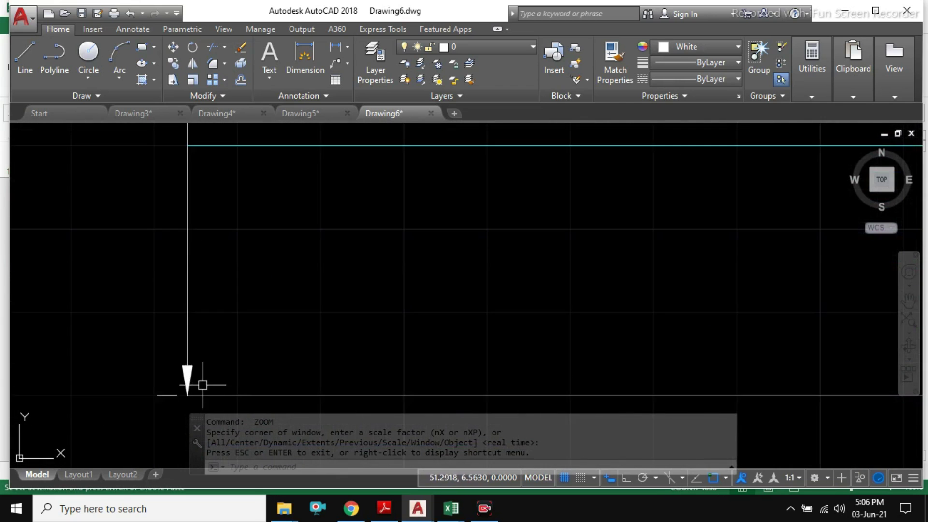
scroll(296, 347, down, 3)
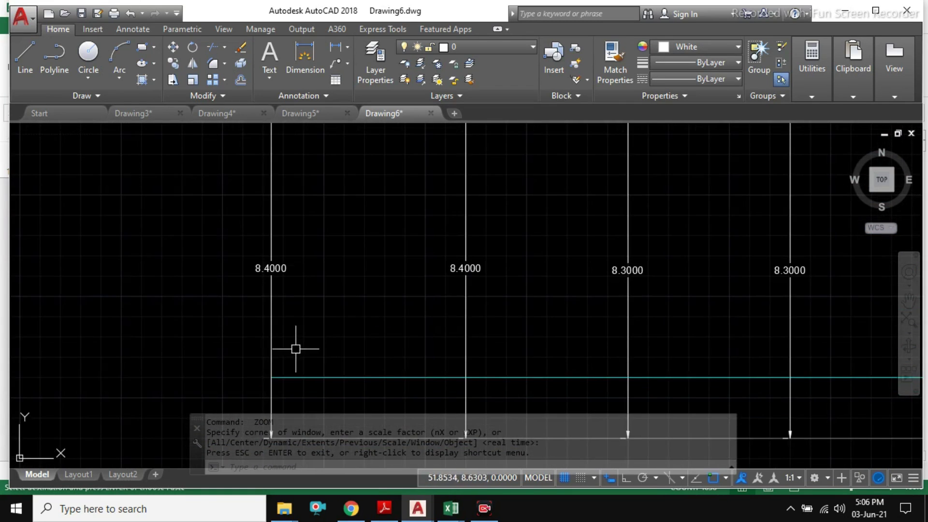
scroll(263, 248, up, 2)
scroll(289, 245, down, 5)
scroll(290, 248, up, 10)
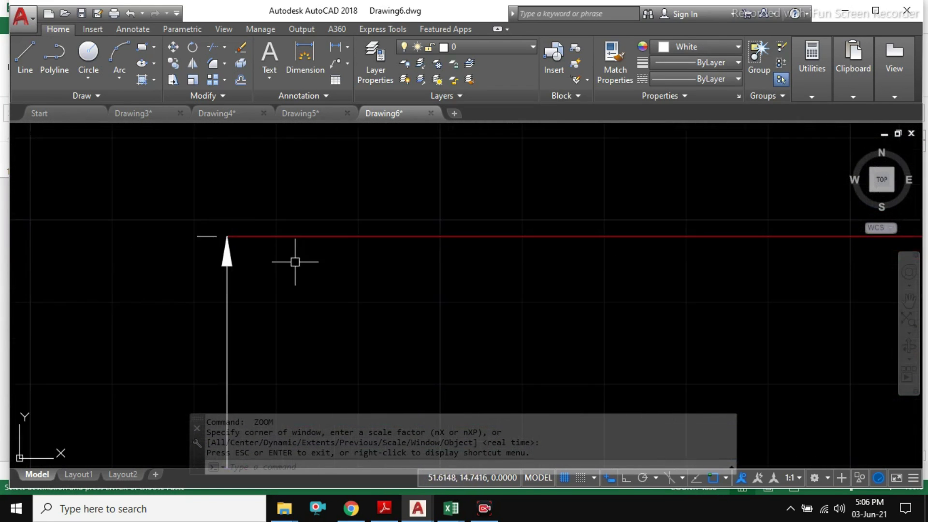
scroll(246, 240, down, 9)
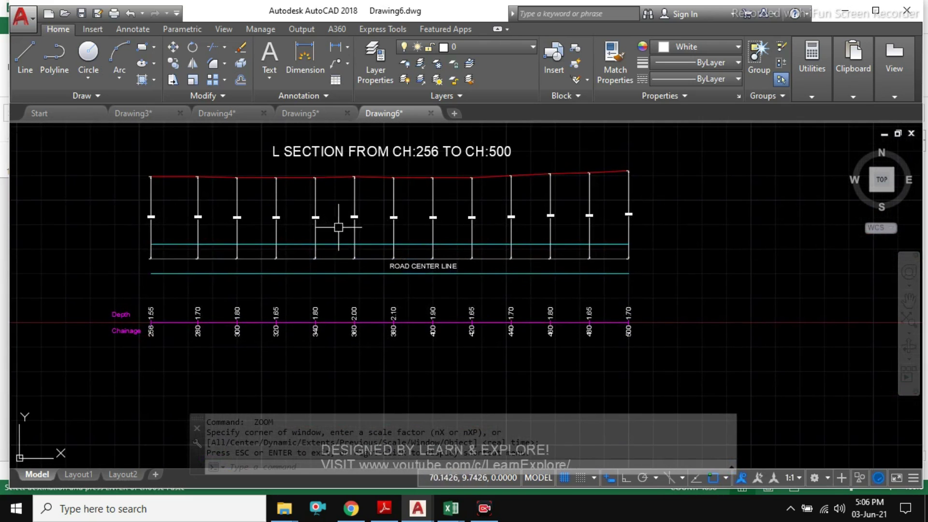
scroll(311, 221, up, 2)
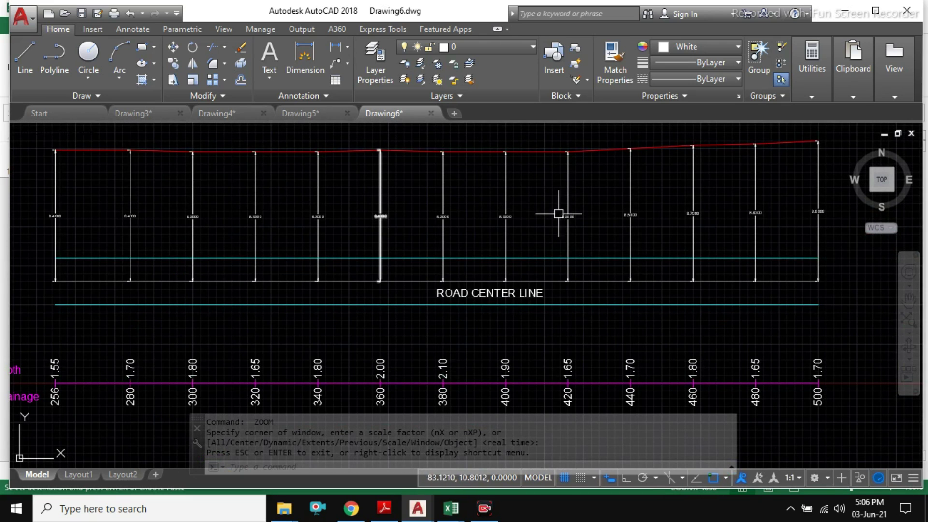
scroll(467, 256, down, 3)
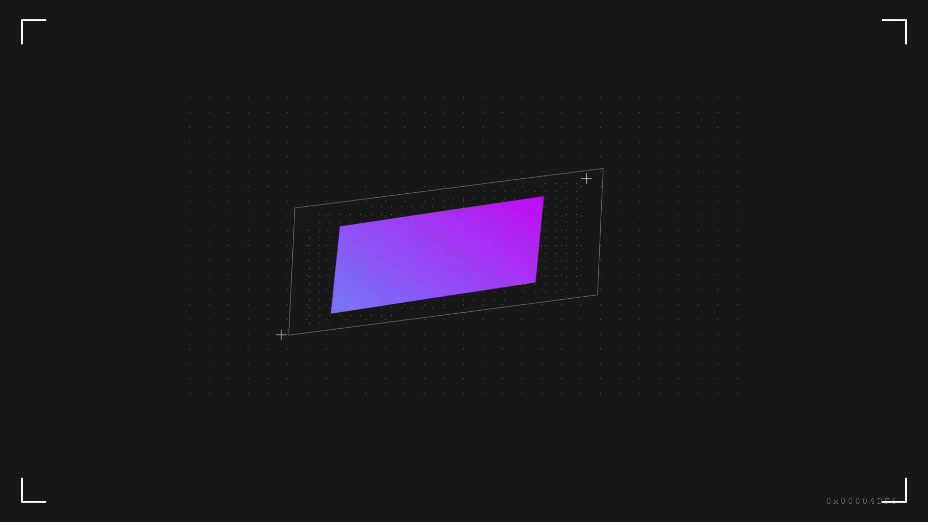